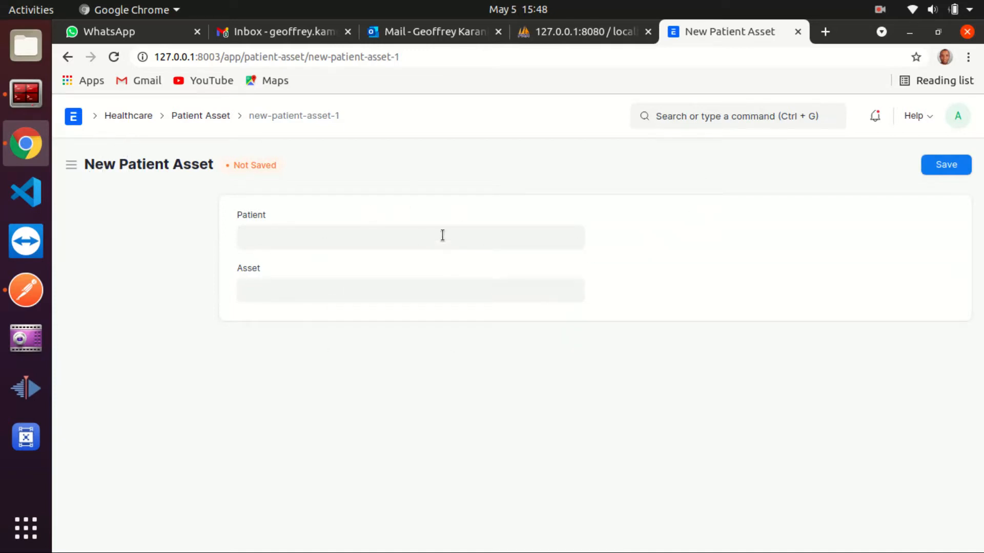
- Check the input behaviour of the Patient and Asset fields in the new Patient Asset form
left_click(294, 237)
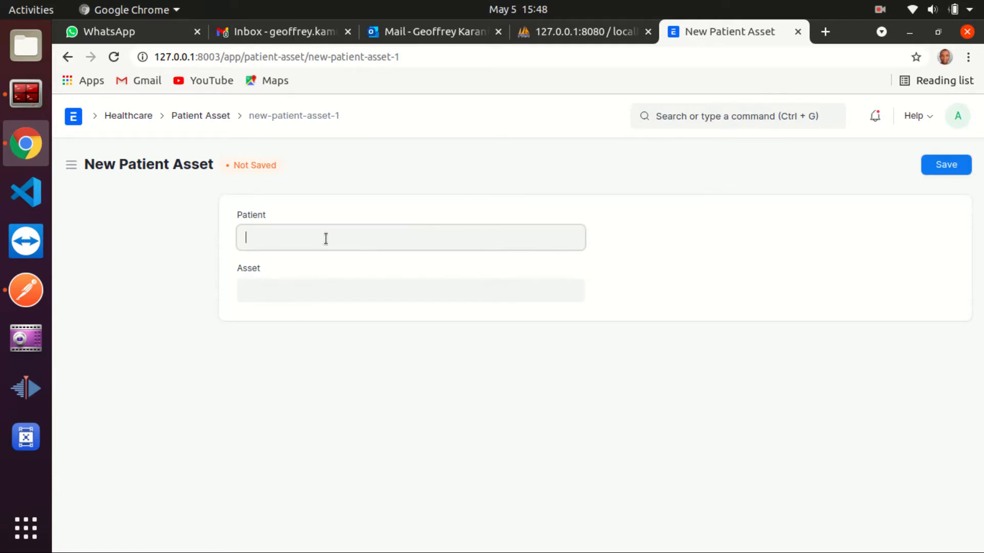
left_click(298, 286)
left_click(762, 233)
left_click(293, 245)
left_click(436, 174)
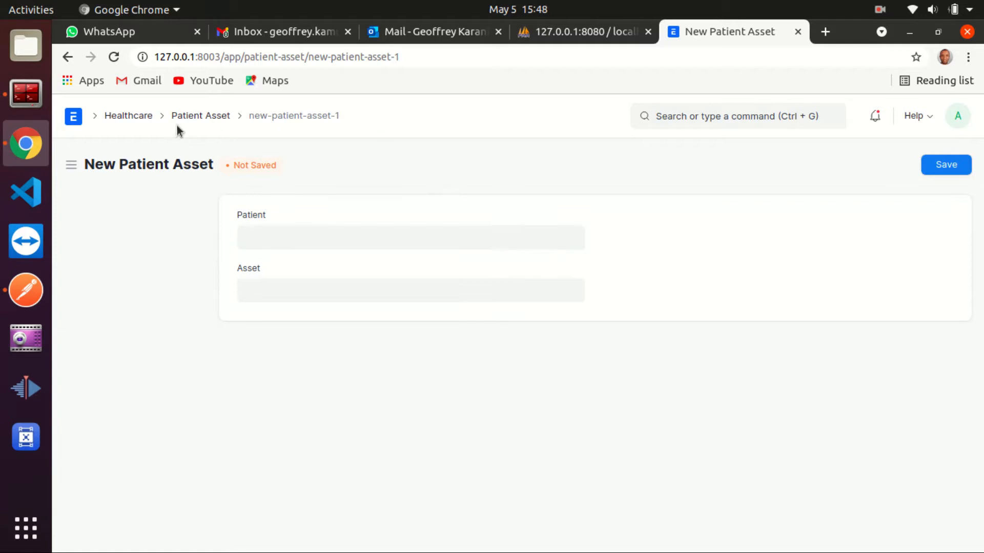
- Open the Patient Asset list and go to its form customization
left_click(200, 116)
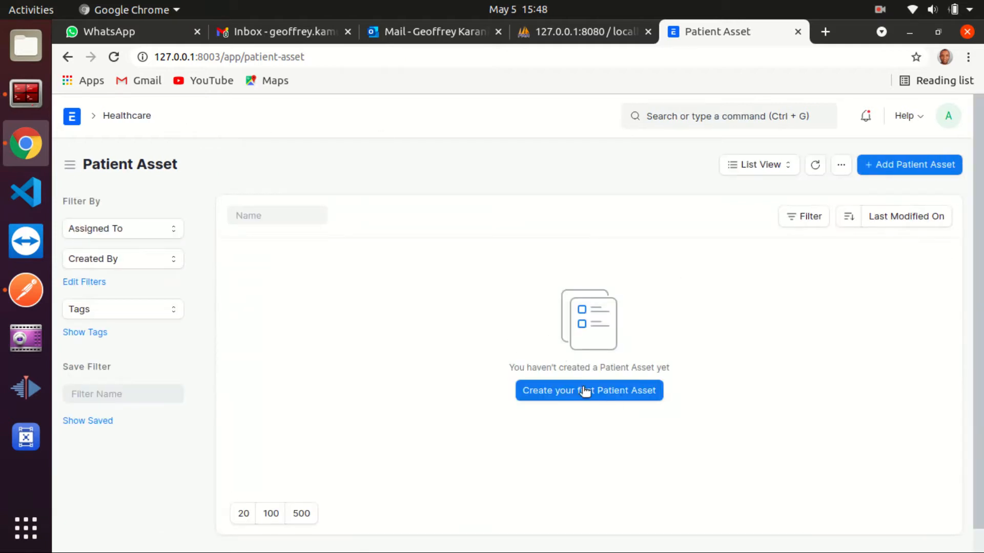
left_click(841, 164)
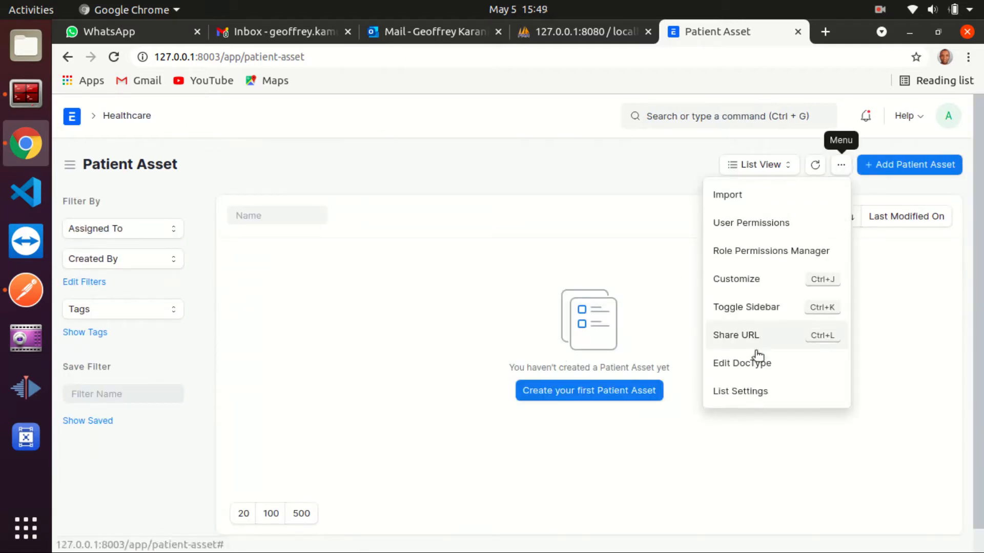
left_click(754, 282)
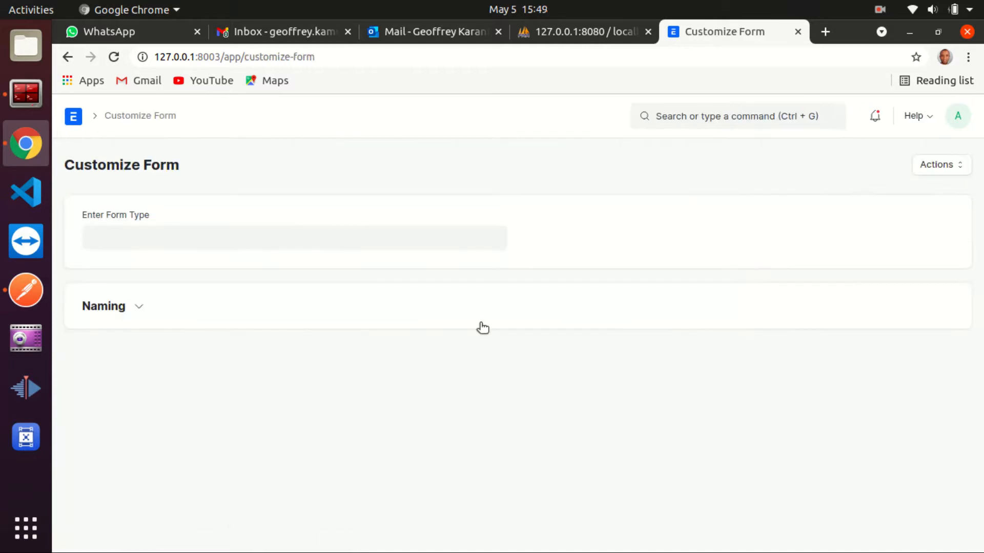
- Return to the home workspace and open the Healthcare domain workspace
left_click(73, 116)
scroll(118, 435, "down", 5)
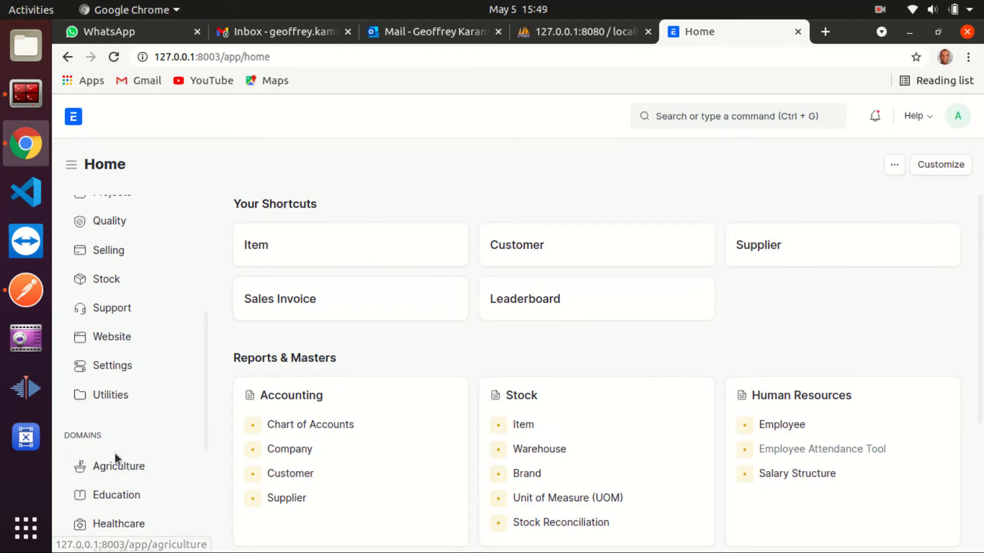
scroll(189, 392, "down", 4)
left_click(116, 334)
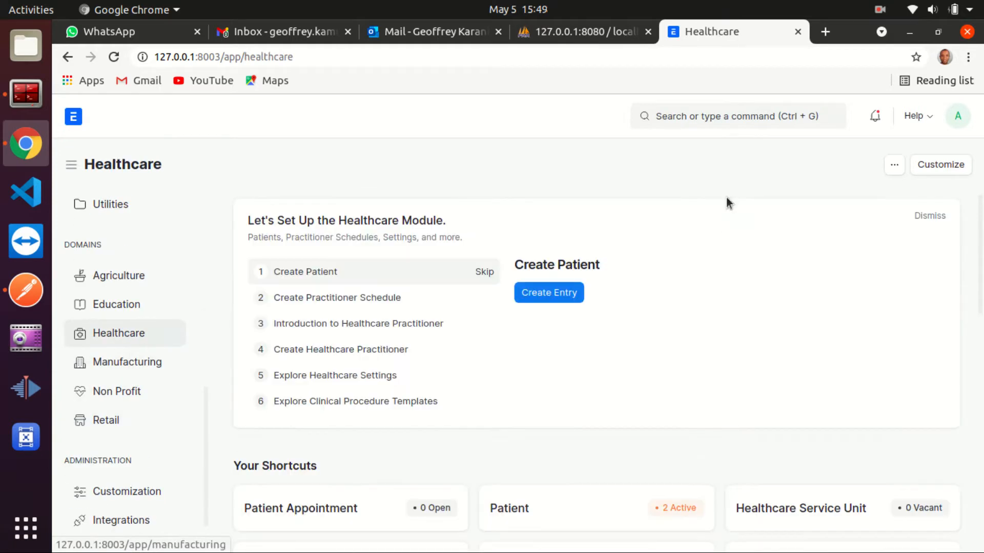
- Search for "patient", open the Patient Asset list and load Patient Asset for form customization
left_click(765, 116)
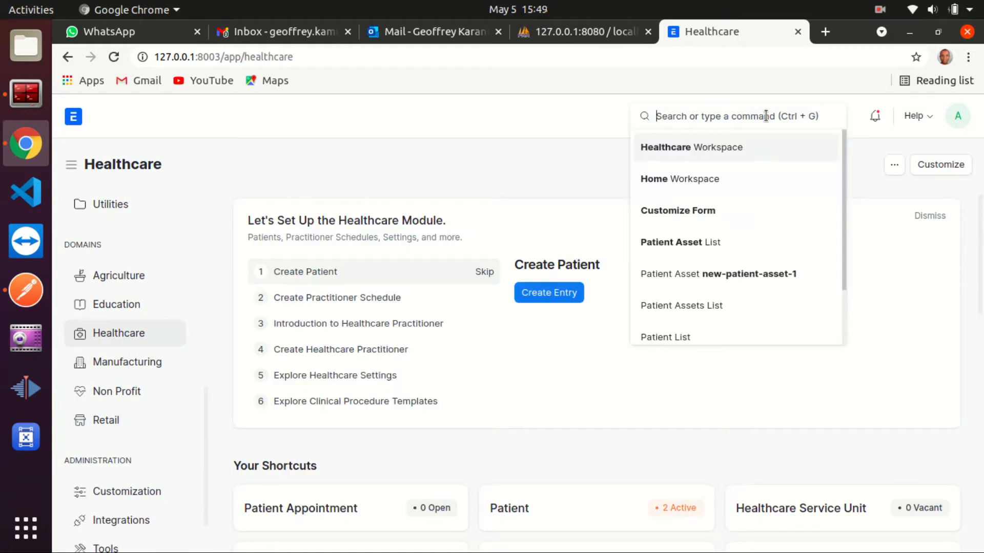
type("patient")
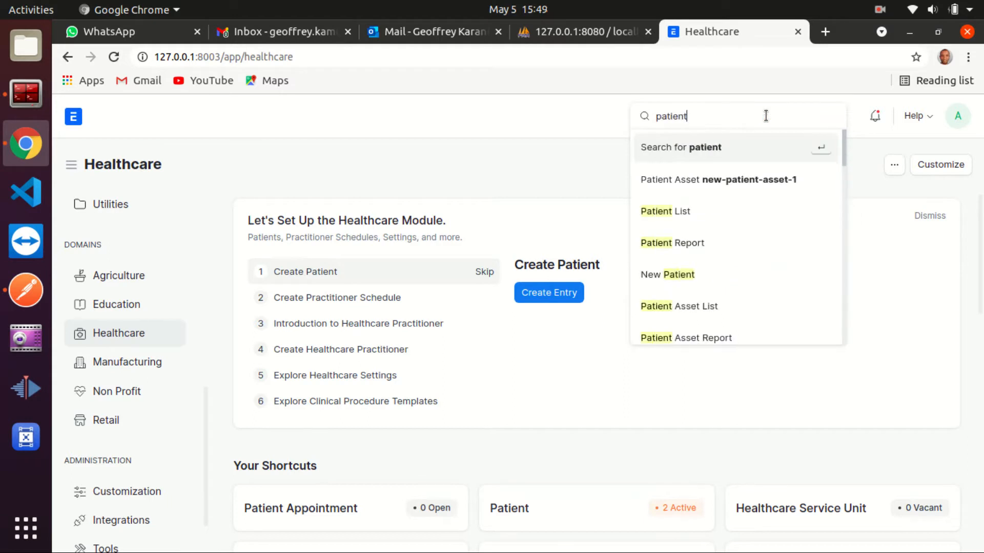
left_click(685, 307)
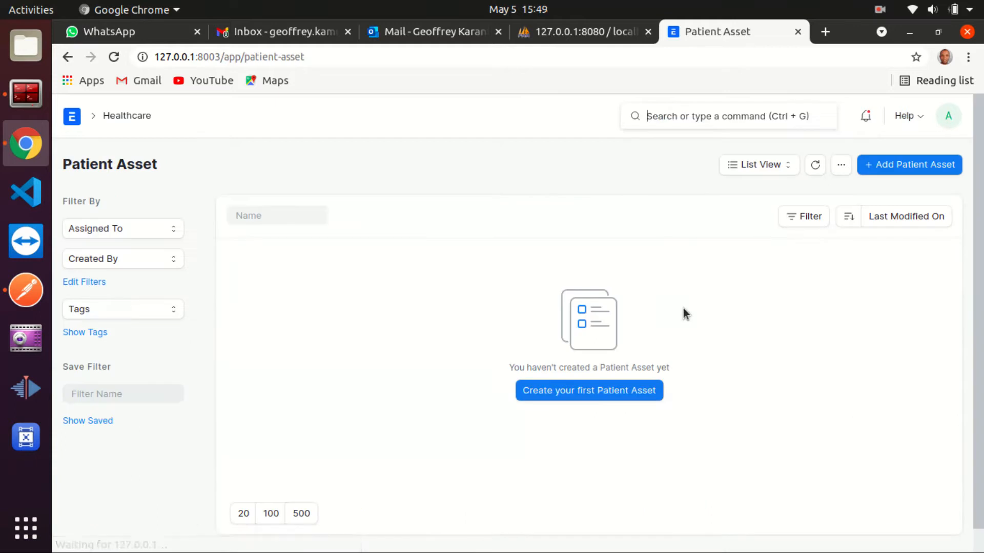
left_click(846, 168)
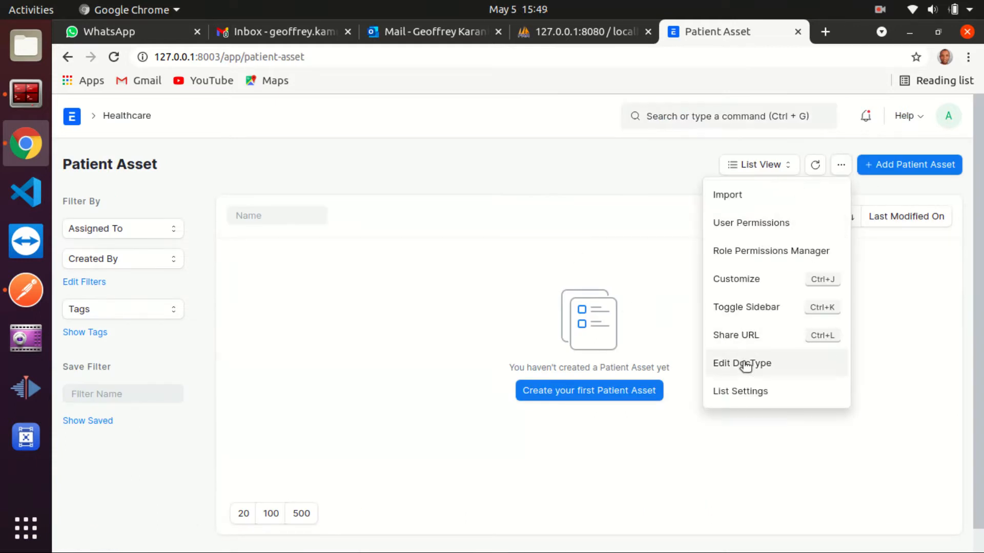
left_click(739, 280)
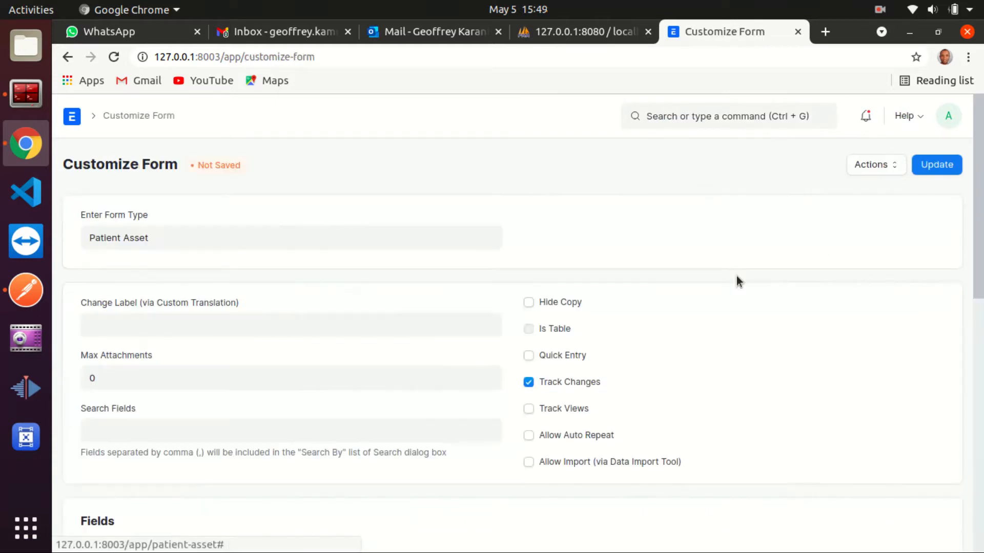
- Find the DocType list from the home workspace by searching "doctyp" and open the Patient Asset DocType
left_click(71, 117)
left_click(702, 116)
type("doctyp")
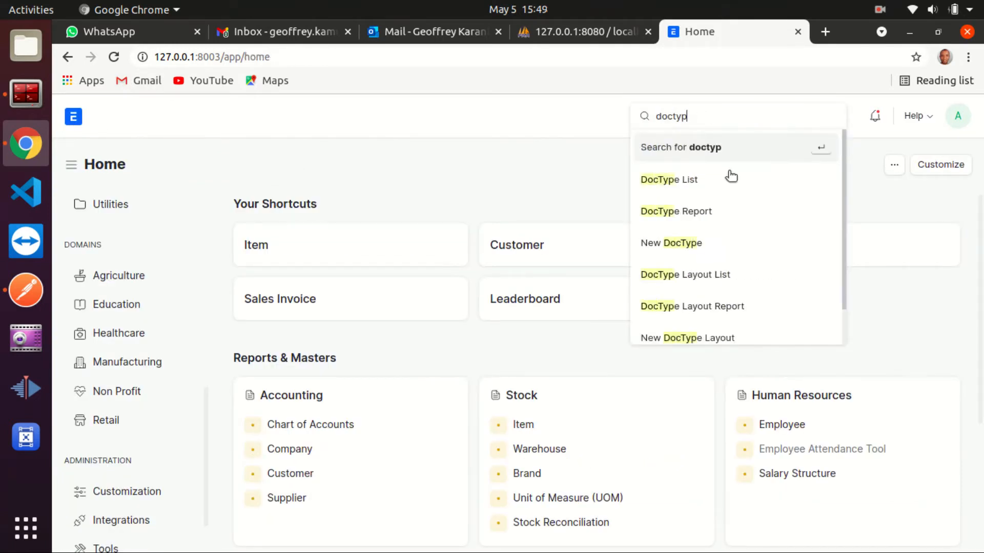
left_click(669, 177)
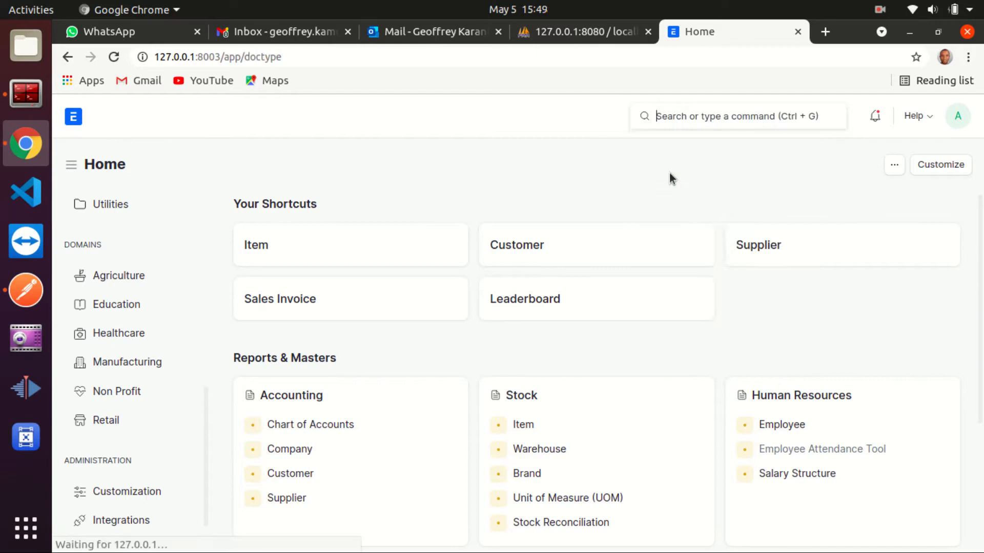
left_click(279, 296)
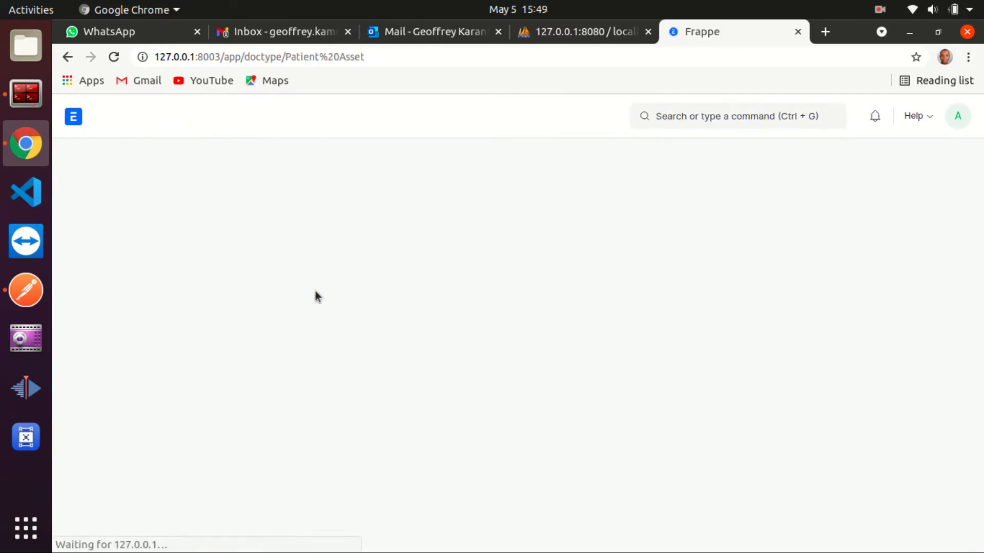
- Open the Patient row in the Fields table for editing and enter Patient as its Options value
scroll(630, 354, "down", 3)
scroll(630, 359, "down", 15)
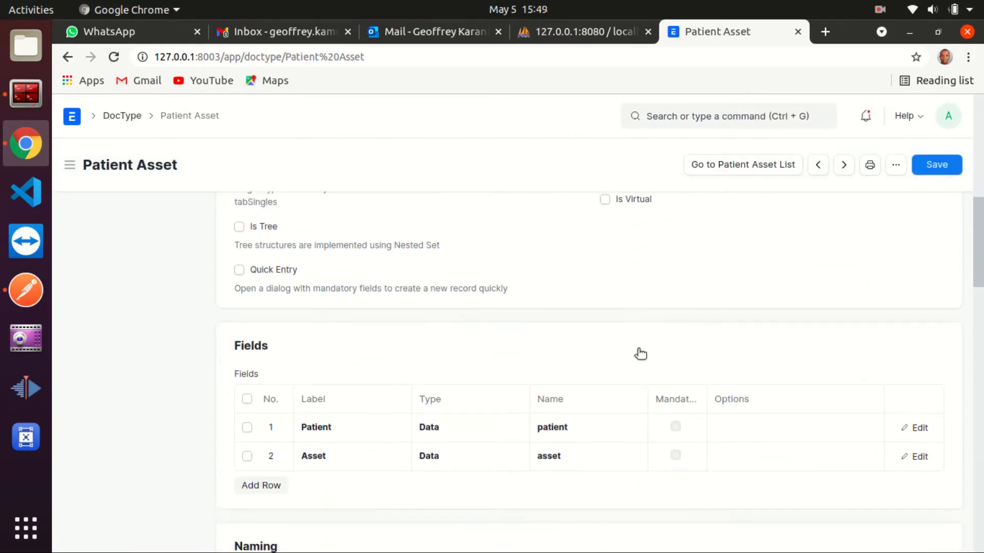
scroll(820, 369, "down", 4)
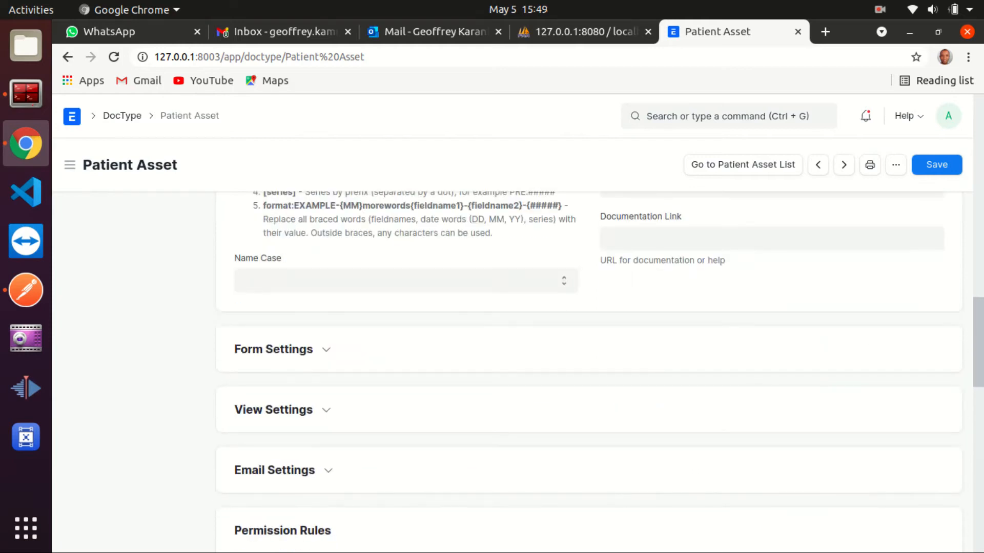
scroll(430, 369, "up", 14)
scroll(430, 416, "down", 8)
scroll(302, 356, "up", 3)
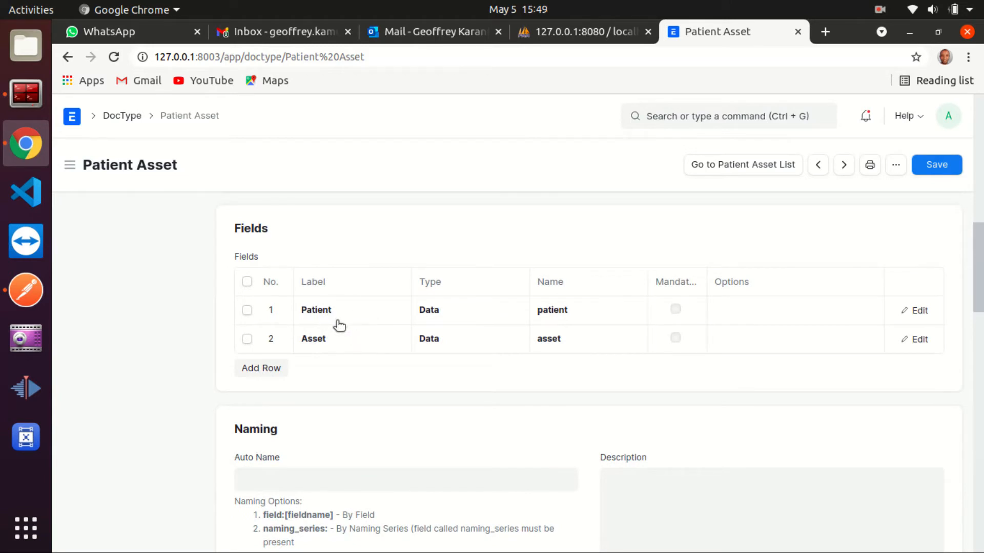
left_click(283, 314)
left_click(696, 309)
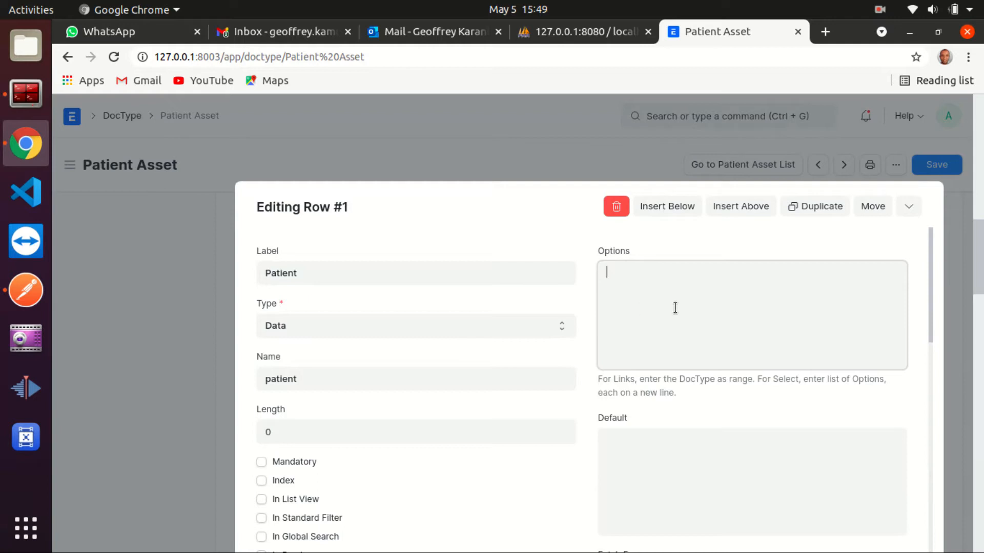
type("Patient")
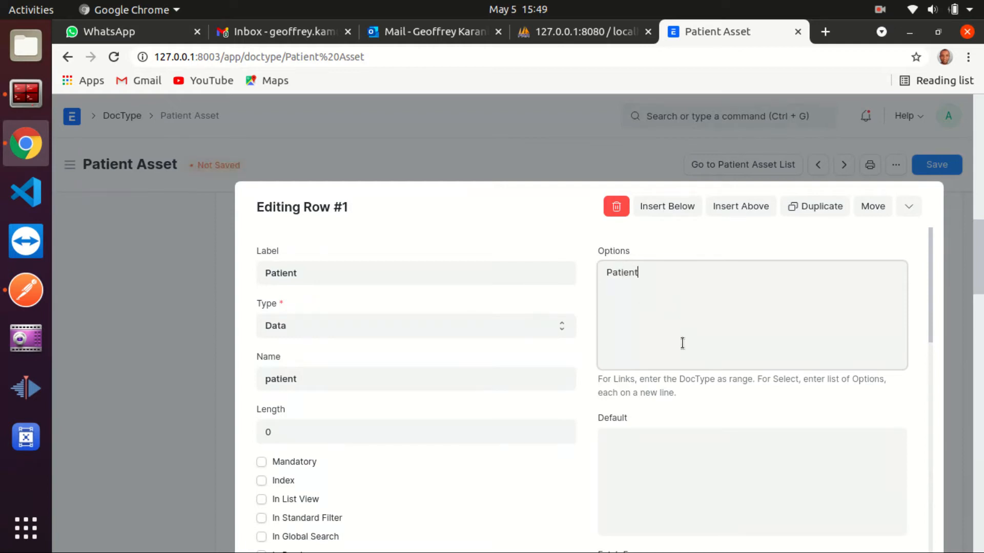
double_click(616, 272)
left_click(331, 277)
key("ctrl+a")
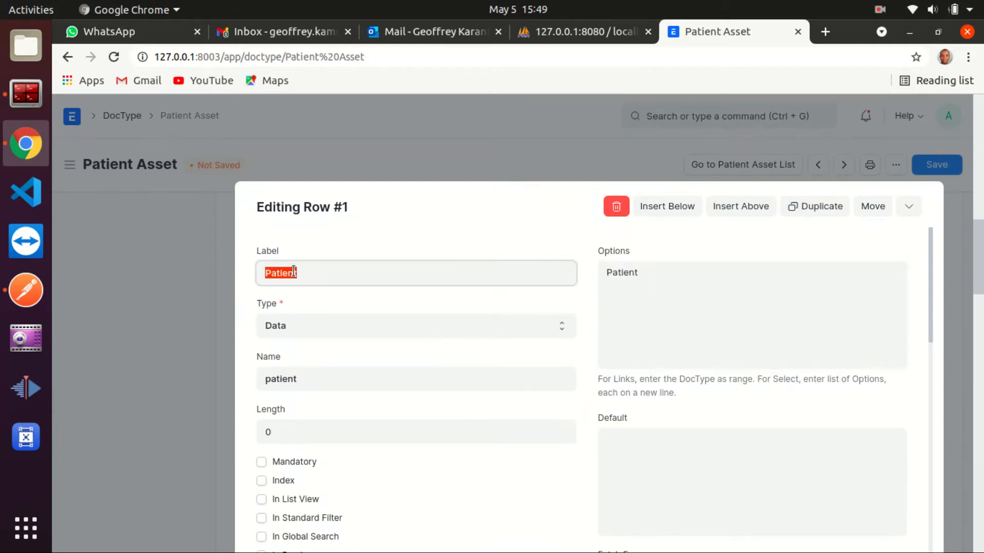
double_click(630, 275)
left_click(651, 270)
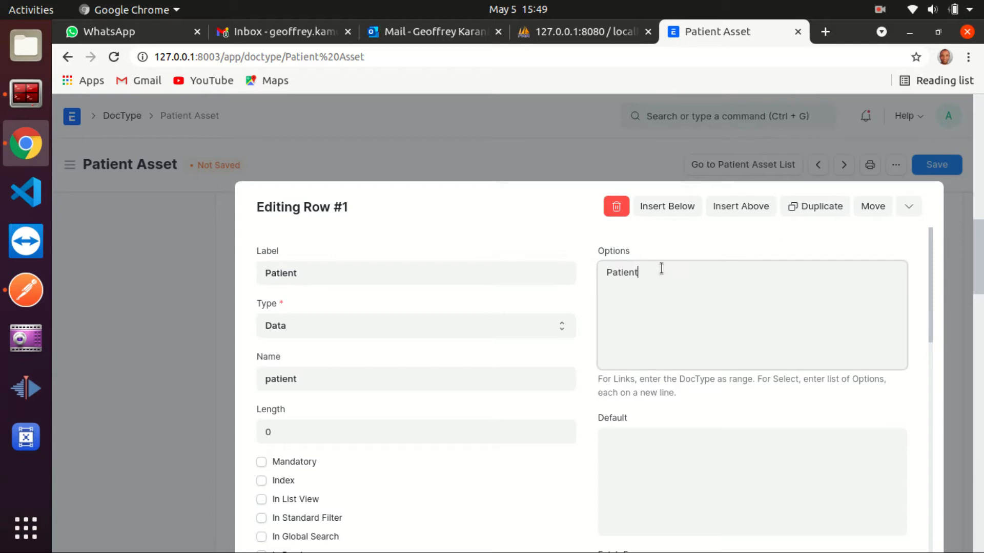
double_click(617, 272)
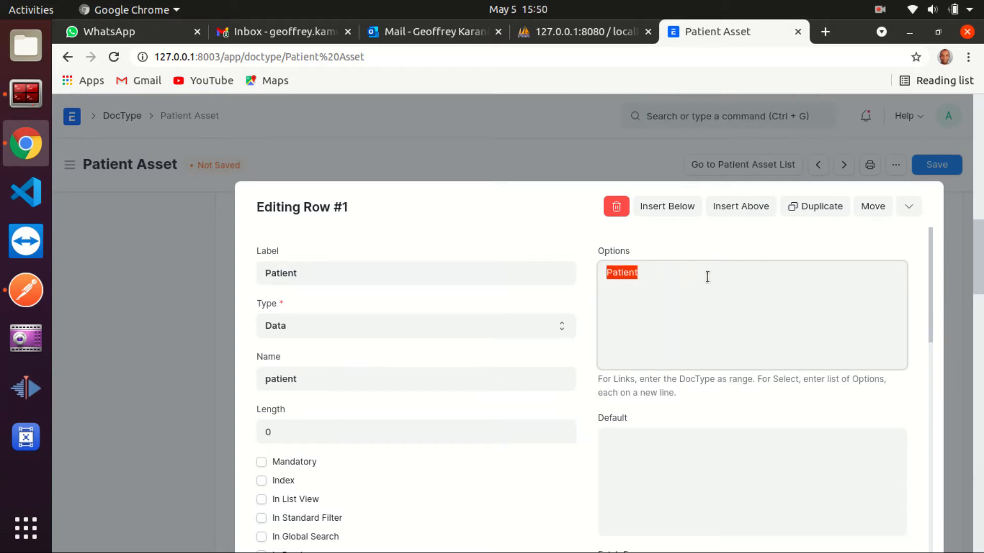
- Change the Patient field's type to Link
scroll(418, 363, "down", 1)
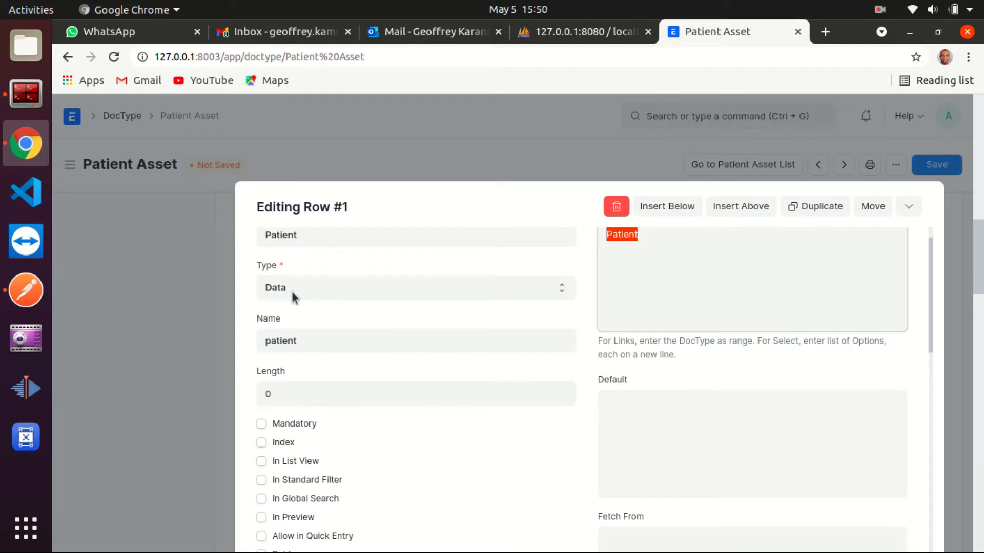
left_click(302, 291)
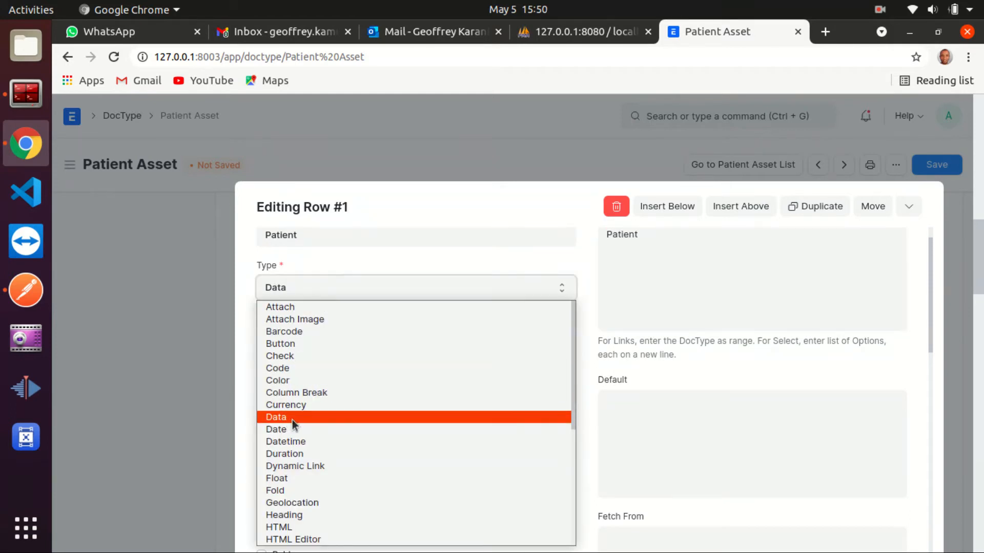
scroll(301, 410, "down", 3)
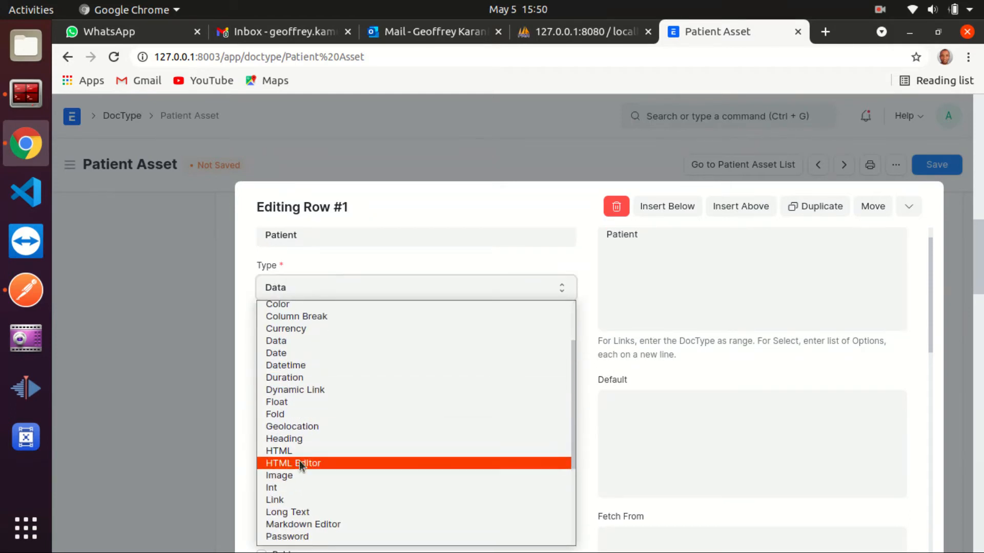
left_click(290, 500)
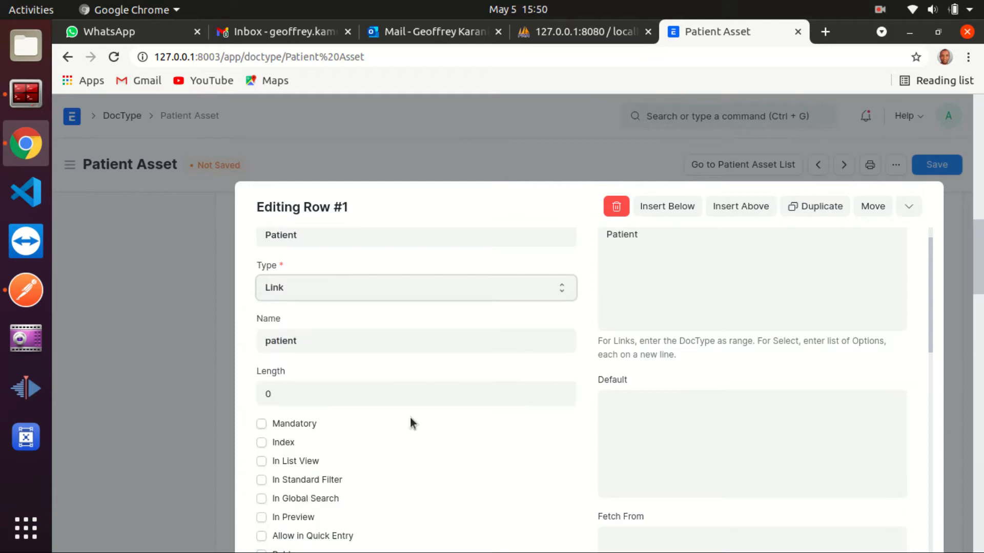
- Make the Patient field mandatory
scroll(521, 432, "down", 1)
scroll(520, 433, "down", 10)
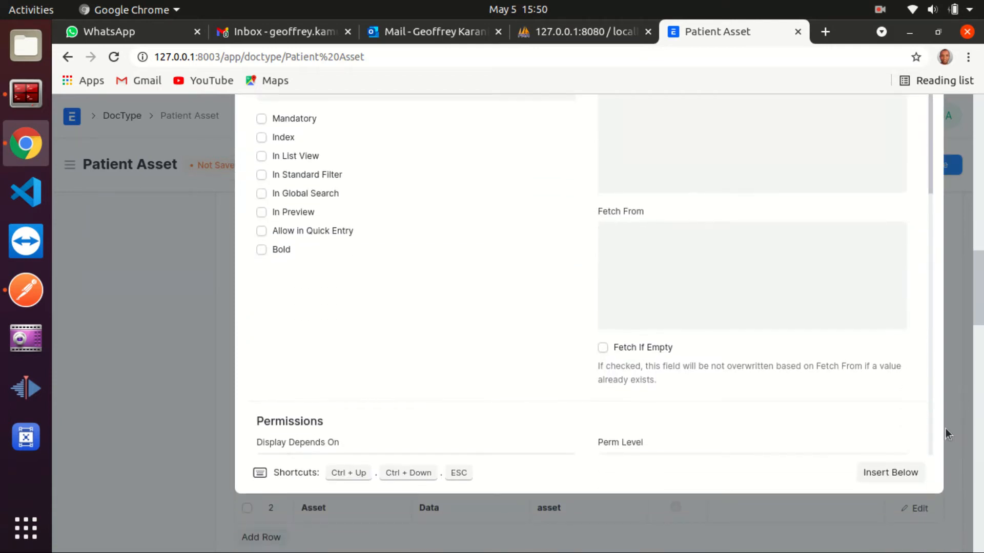
scroll(854, 431, "up", 3)
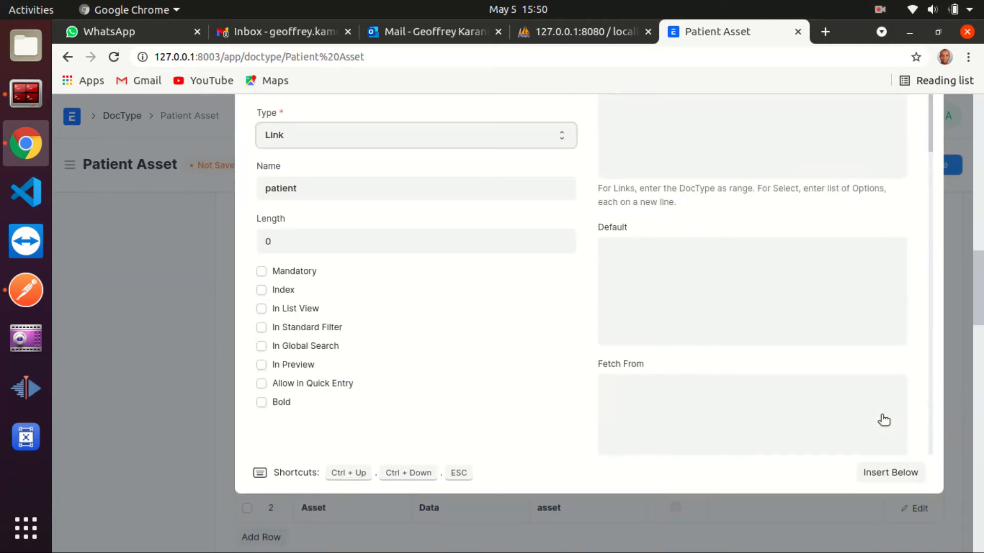
left_click(271, 271)
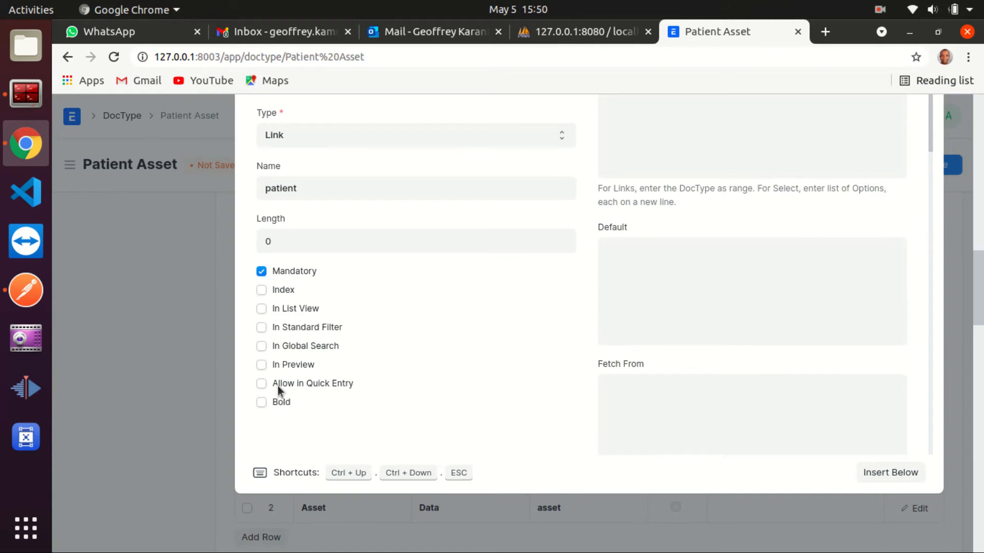
- Review the Patient field's settings, especially its type and the DocType given under Options
scroll(798, 369, "down", 3)
scroll(820, 349, "up", 8)
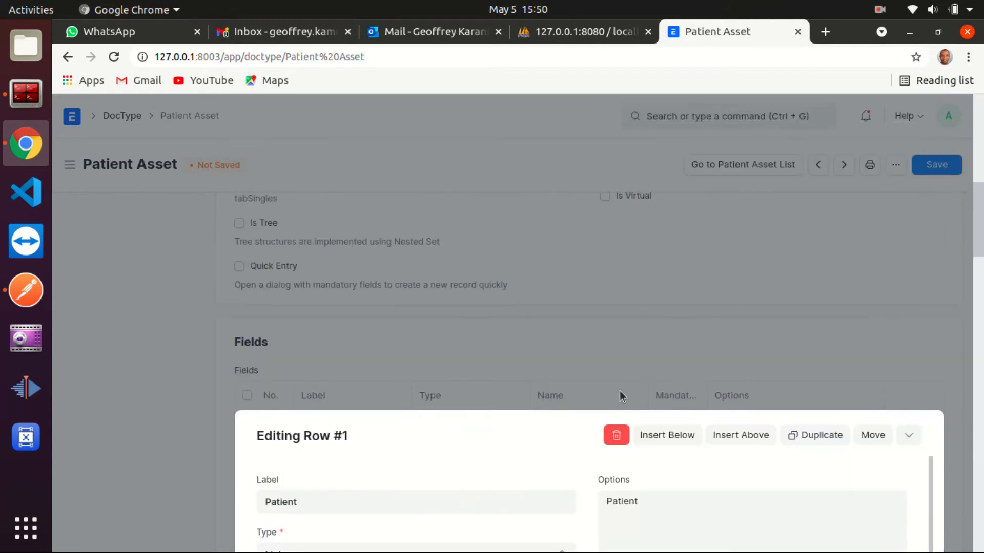
scroll(619, 391, "down", 3)
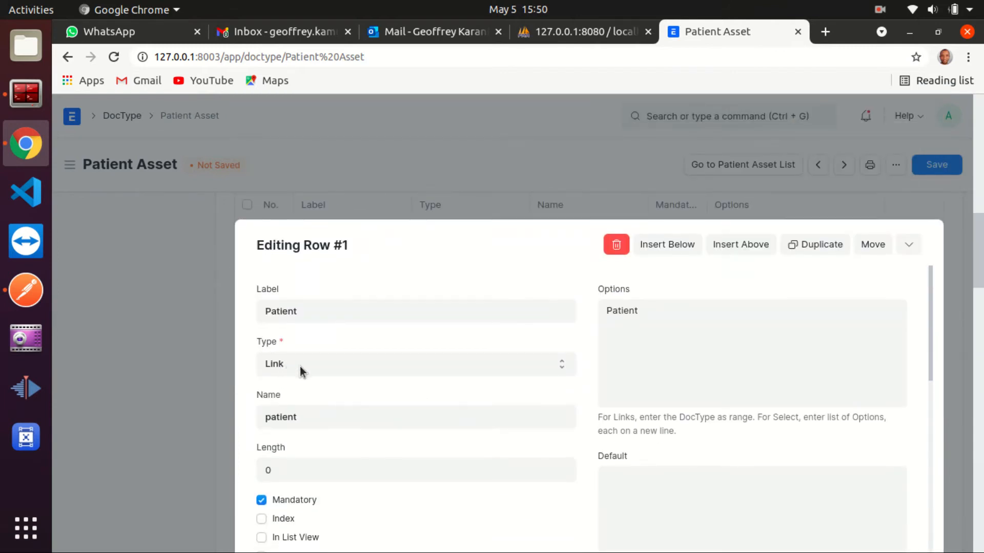
double_click(621, 310)
left_click(681, 315)
double_click(618, 311)
left_click(751, 326)
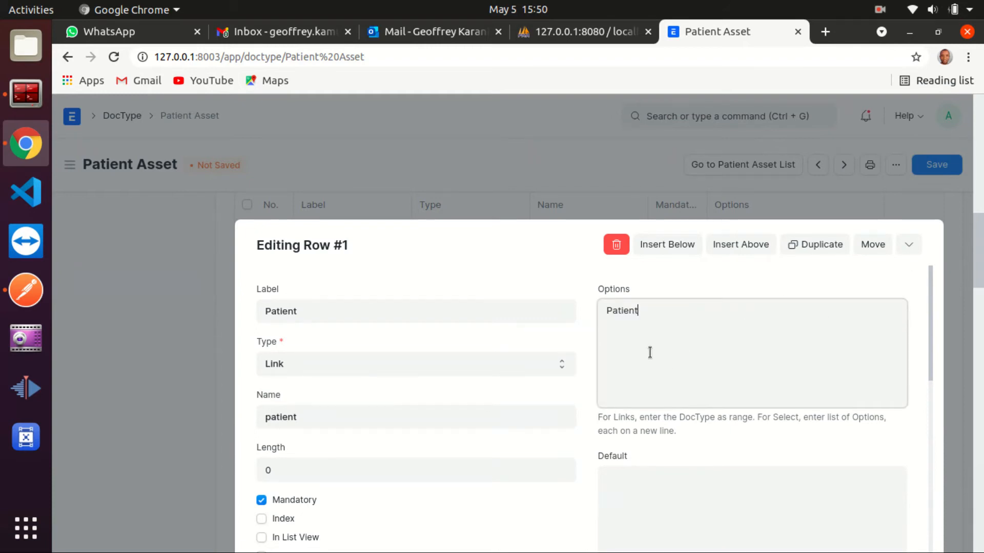
double_click(632, 310)
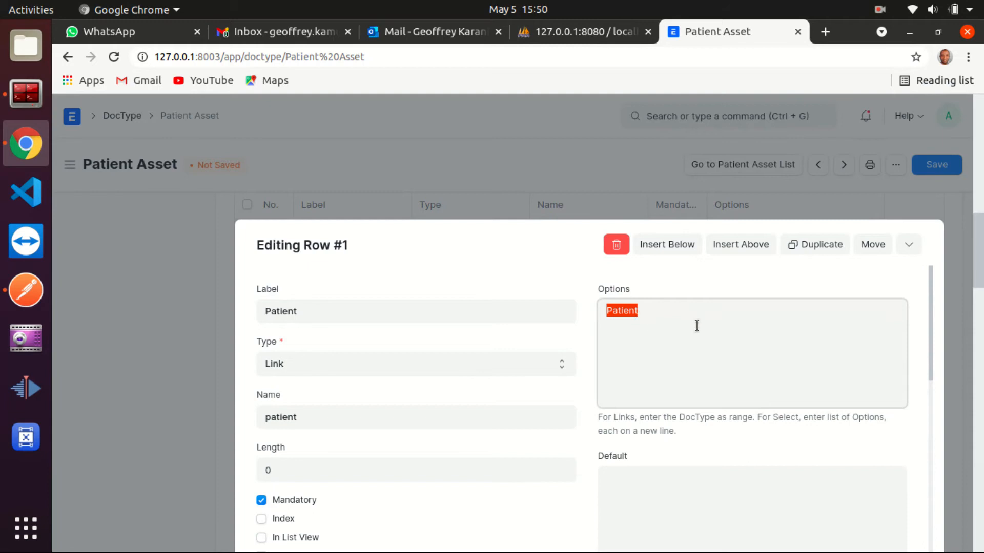
- Close the Patient field's row editor and save the Patient Asset DocType
left_click(957, 210)
left_click(944, 169)
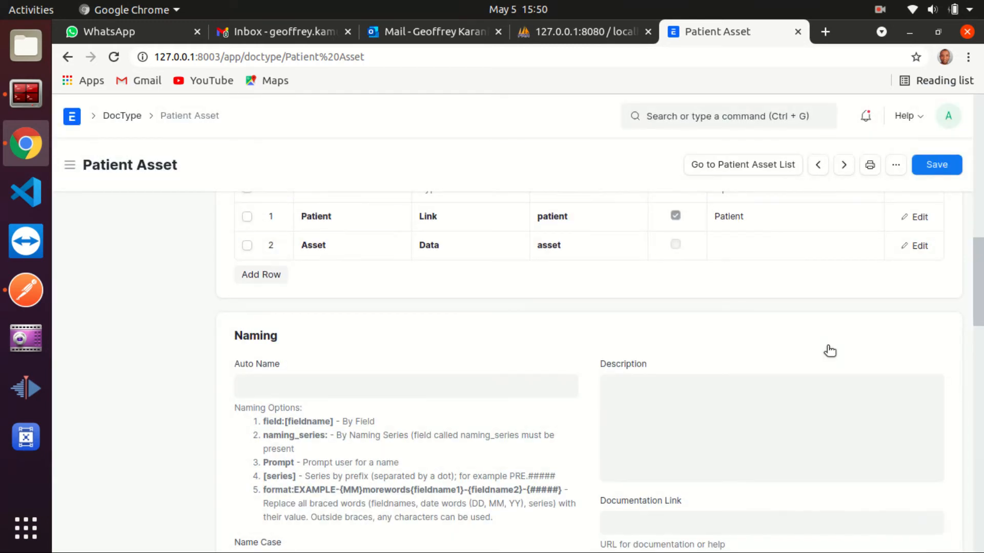
- Leave the DocType form and open the Patient Asset list by searching for "patient a"
scroll(108, 136, "up", 2)
left_click(115, 131)
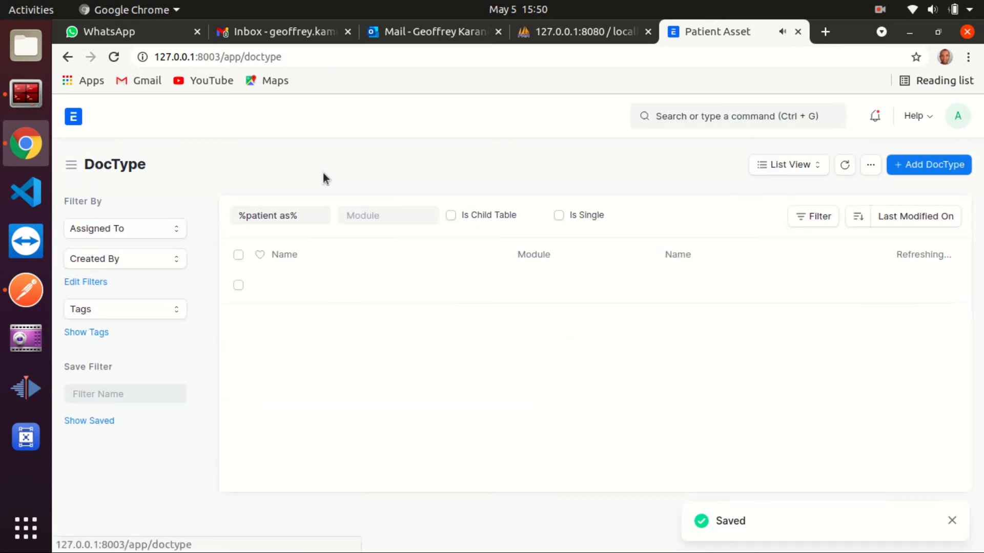
left_click(748, 118)
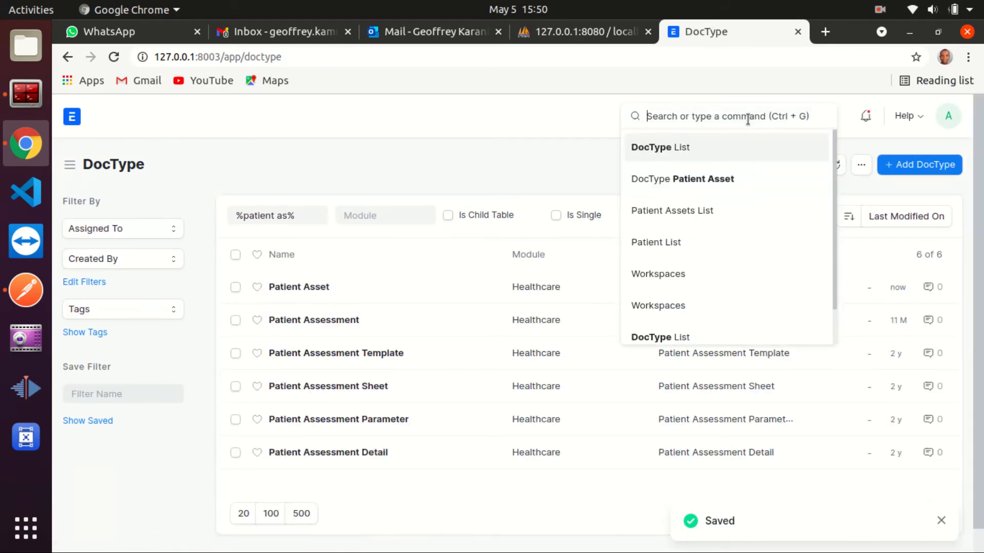
type("patiet")
key("BackSpace")
type("nt l")
key("BackSpace")
key("BackSpace")
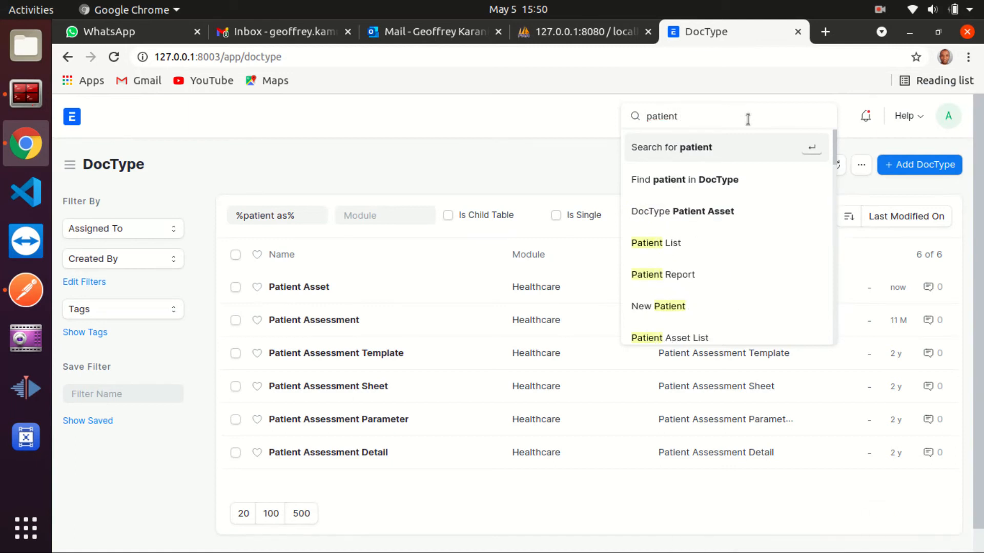
type("a")
left_click(680, 250)
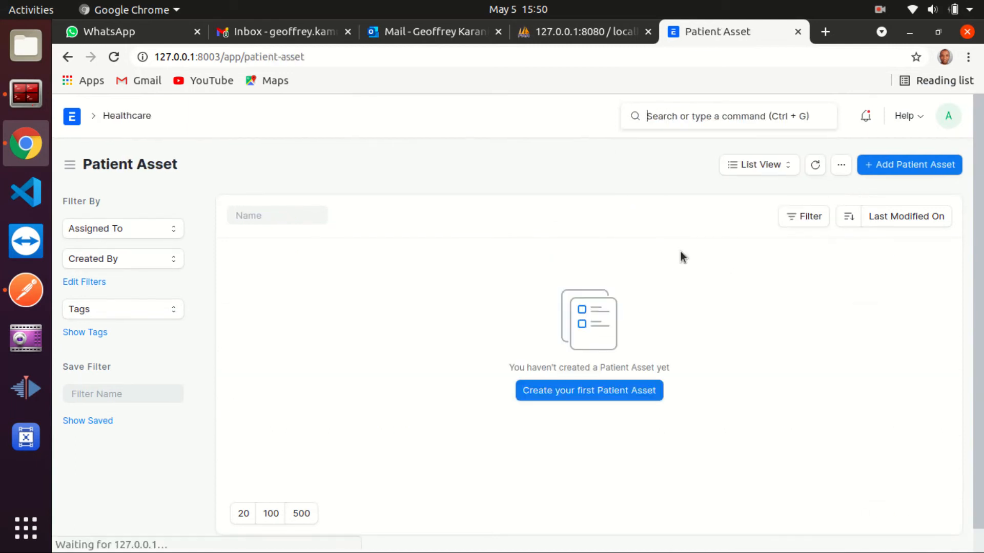
- Create a new Patient Asset record and link its Patient field to the first existing patient suggested
left_click(586, 395)
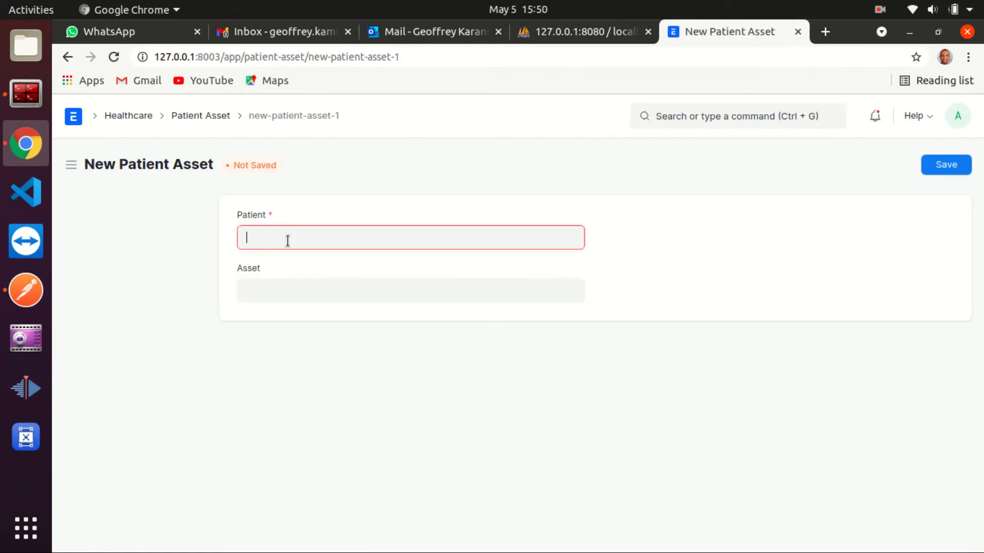
left_click(674, 200)
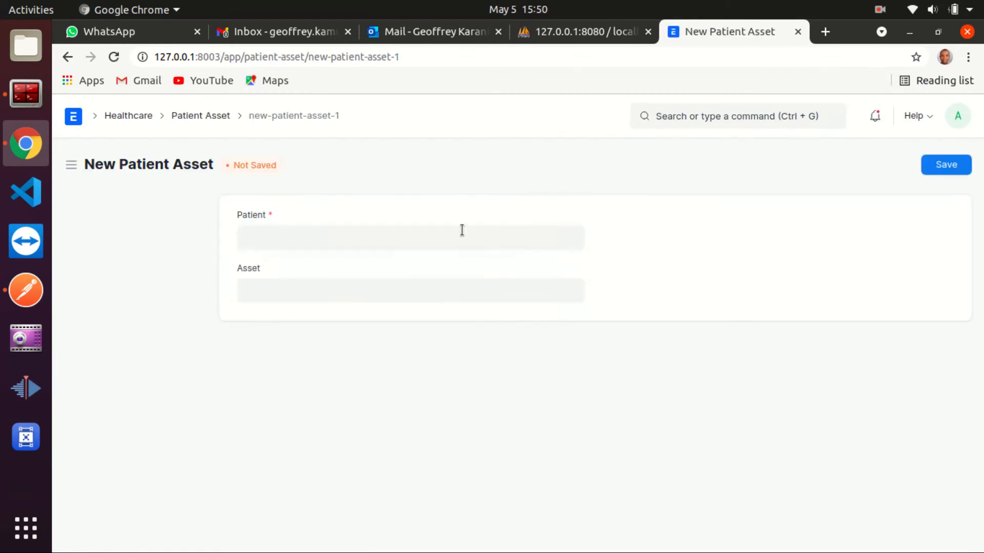
left_click(387, 239)
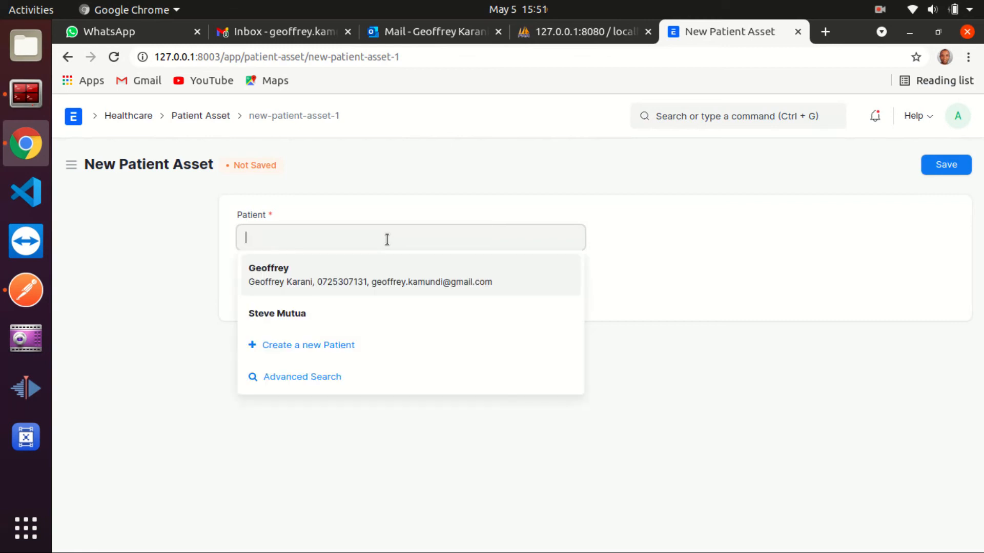
left_click(280, 317)
left_click(294, 296)
triple_click(308, 244)
key("BackSpace")
left_click(313, 276)
- Enter "Samsung Mobile Phone" as the asset and save the Patient Asset record
left_click(483, 294)
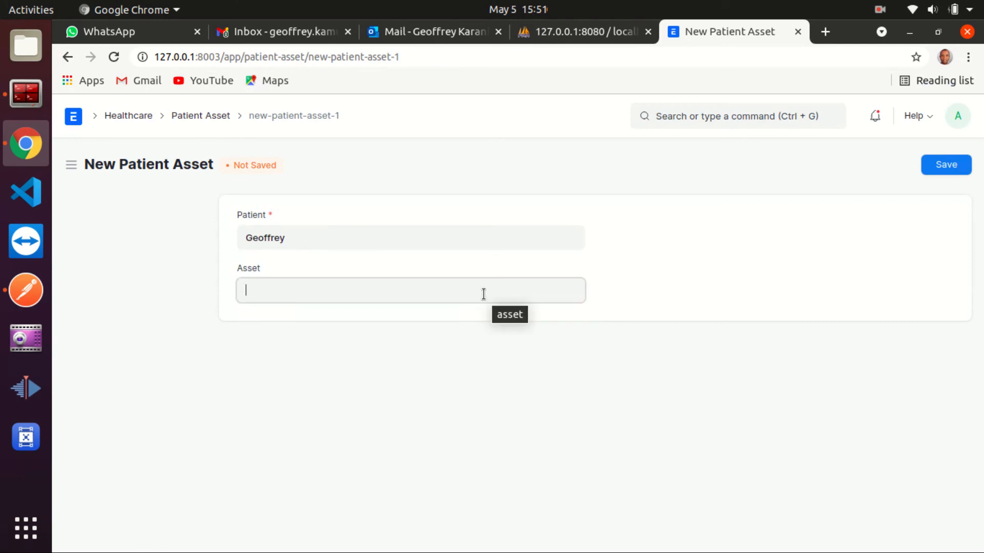
type("Mobile Phone")
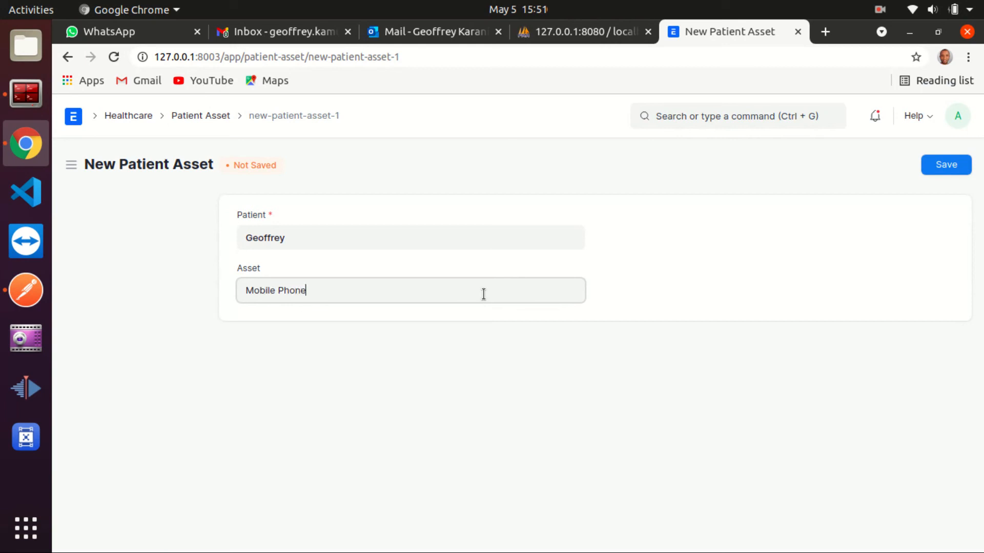
key("Left")
key("Left")
key("Left")
key("Left")
key("Left")
key("Left")
key("Left")
key("Left")
key("Left")
key("Left")
type("Samsung")
left_click(949, 169)
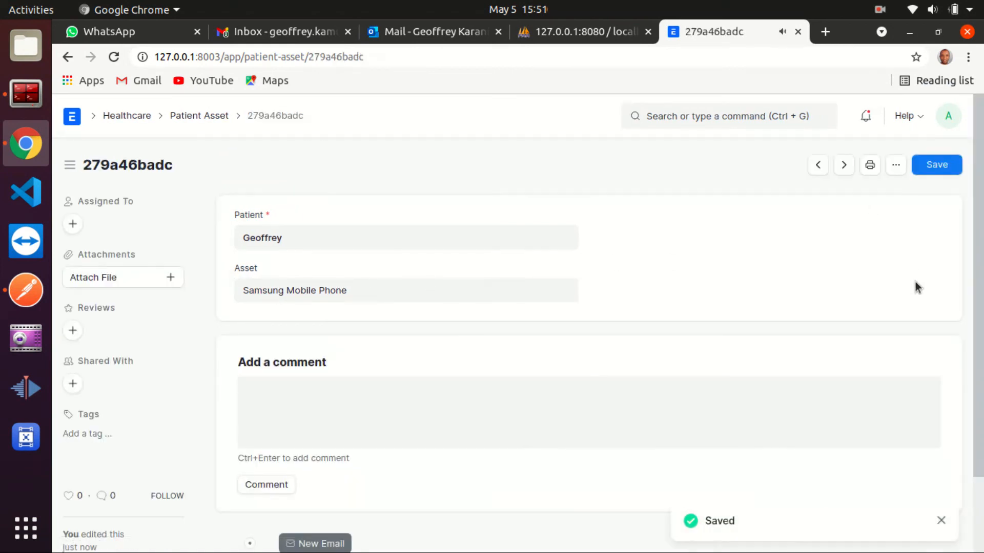
- Check the saved record in the Patient Asset list, reopen it and examine the record name in its title
scroll(698, 354, "down", 2)
scroll(698, 354, "up", 2)
left_click(201, 116)
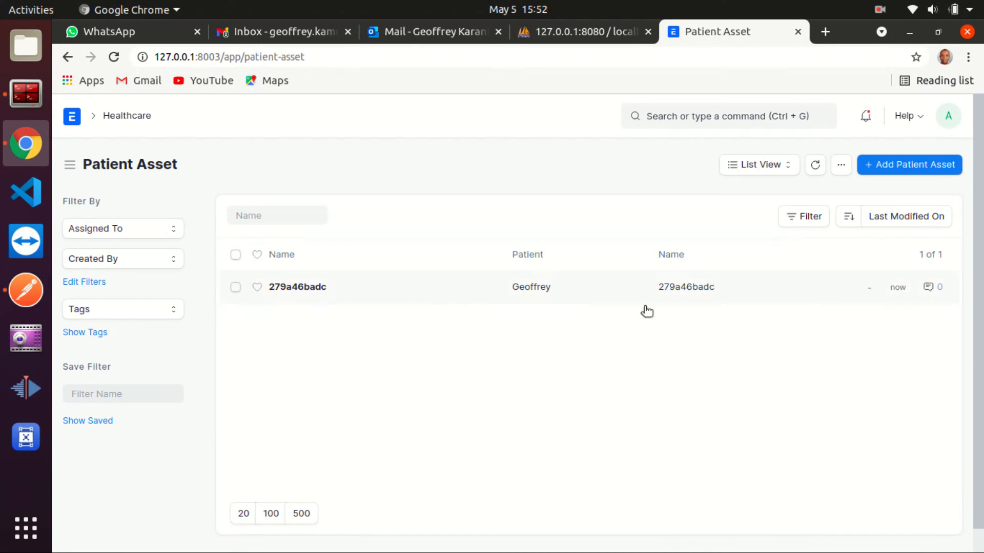
left_click(298, 287)
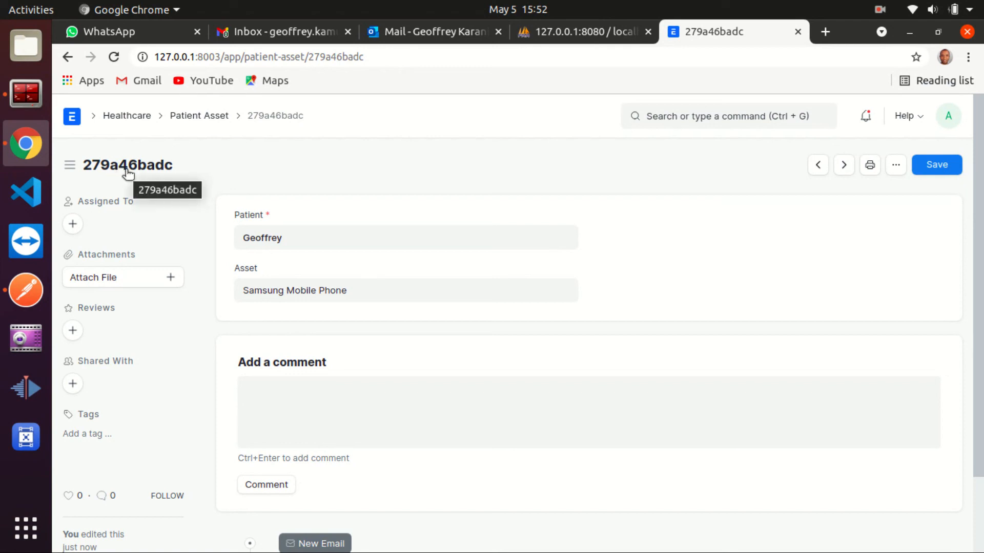
left_click_drag(170, 165, 80, 165)
left_click(222, 160)
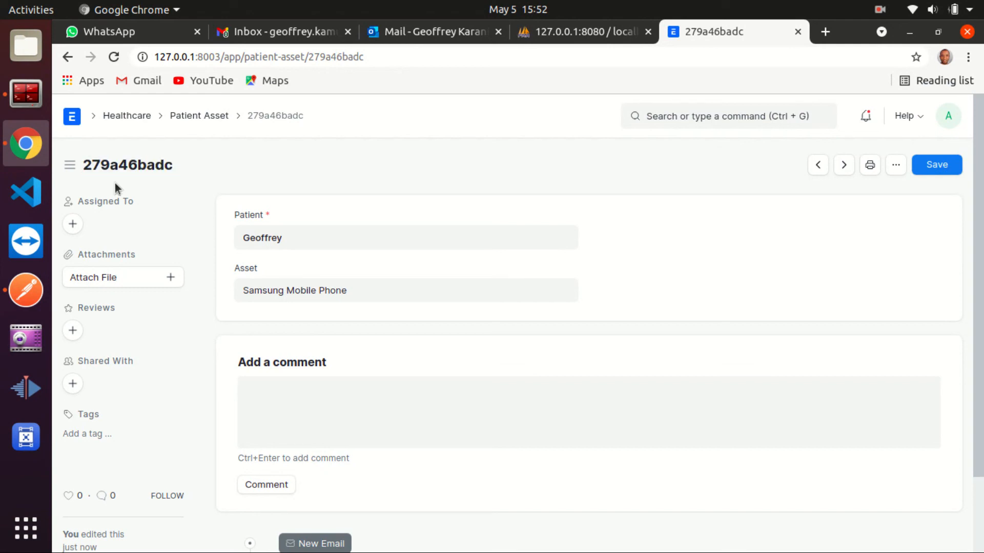